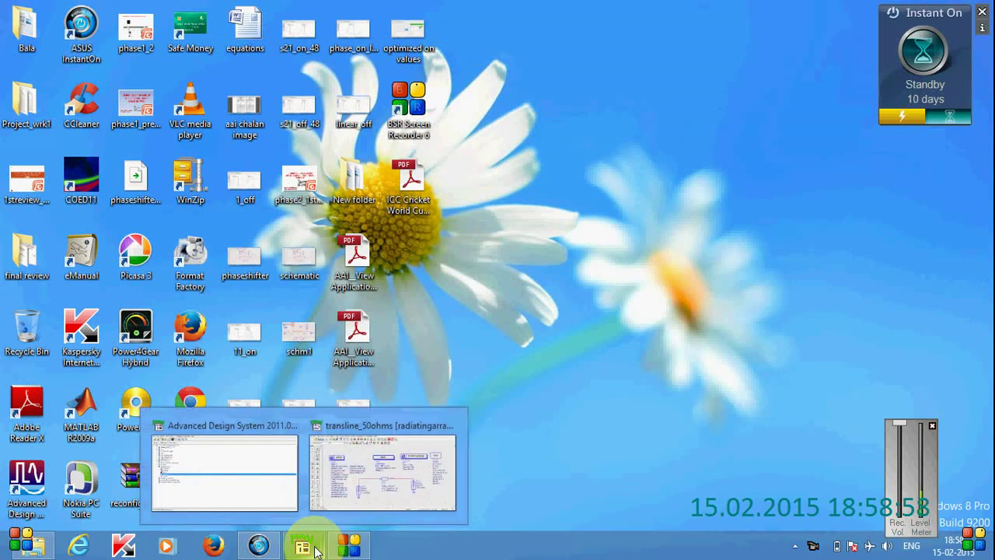
# Restore the transline_50ohms schematic window from its taskbar preview.
pyautogui.click(360, 506)
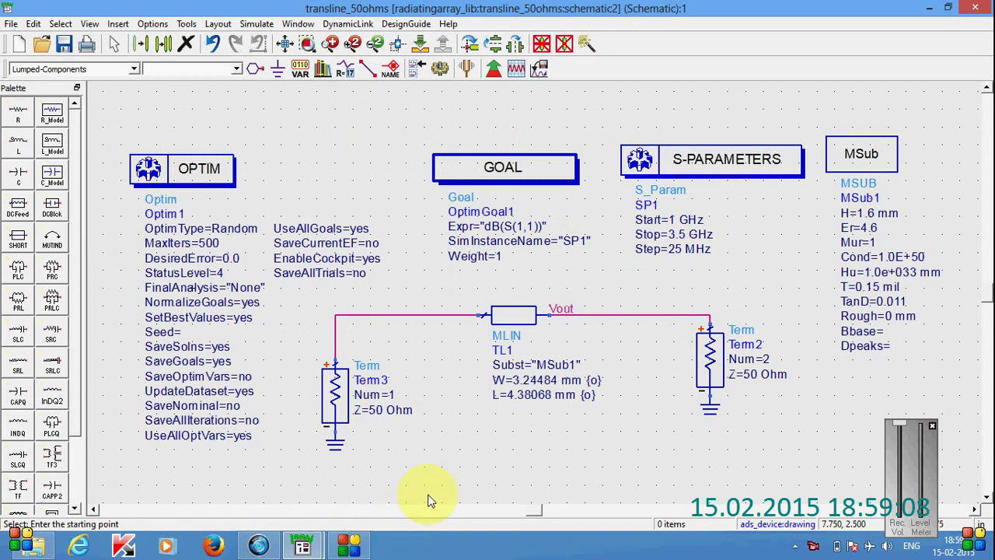
# Open MLIN TL1's parameter dialog and select its width W (3.24484 mm).
pyautogui.click(526, 327)
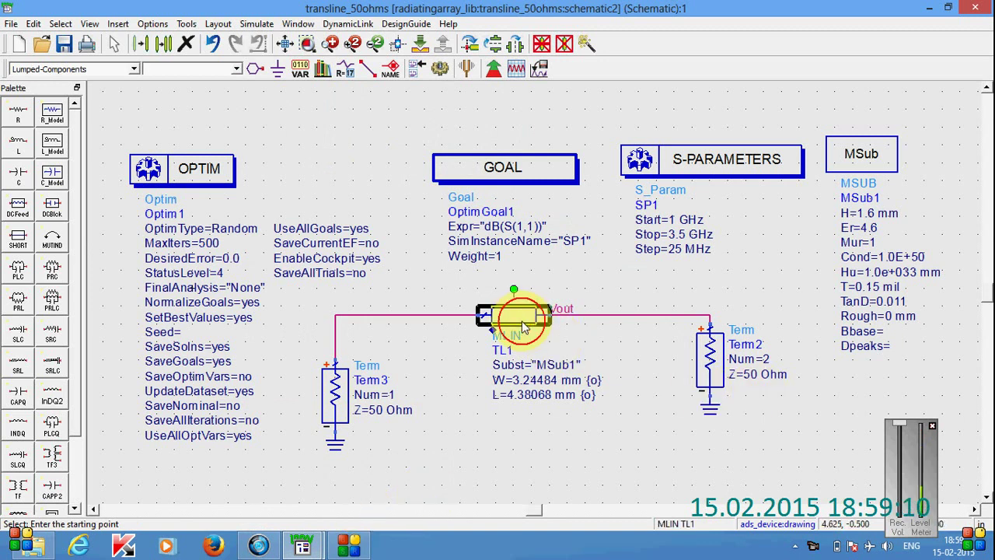
pyautogui.doubleClick(523, 325)
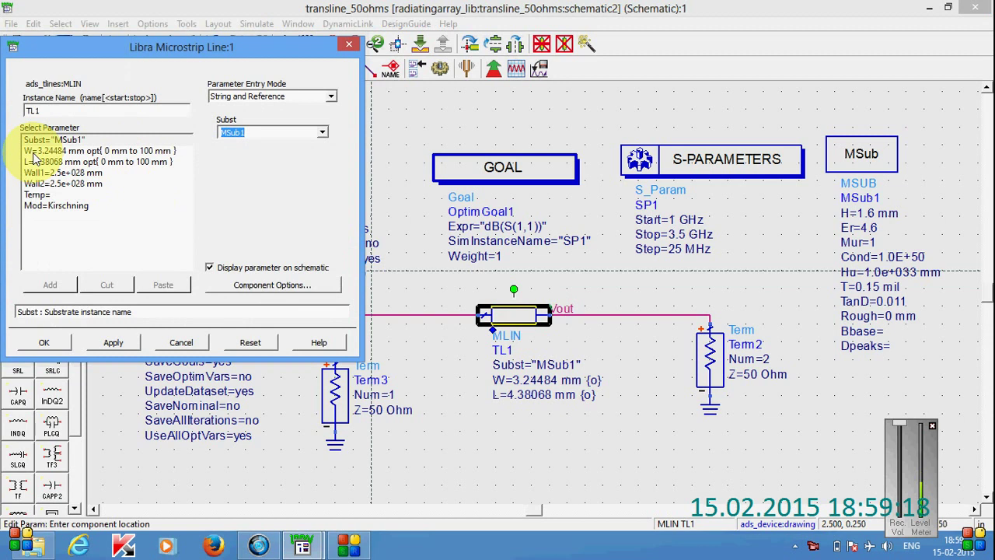
pyautogui.click(83, 151)
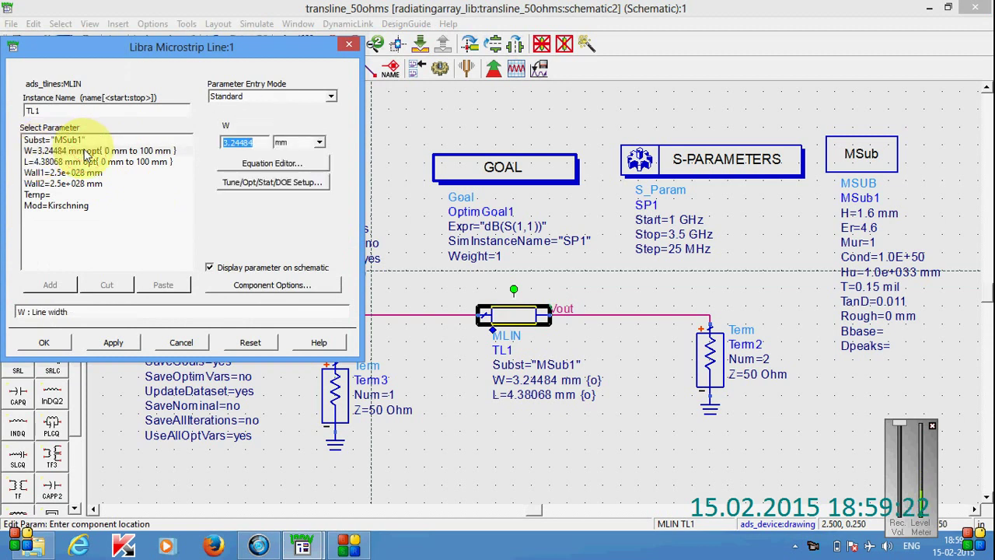
# Make W an Enabled, Continuous optimization variable ranging 0 to 100 mm.
pyautogui.click(251, 183)
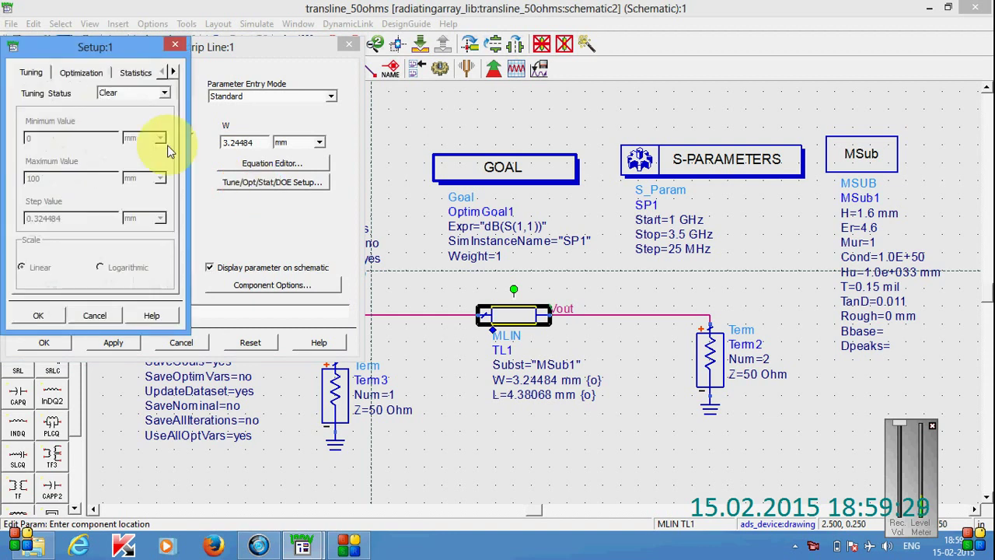
pyautogui.click(82, 73)
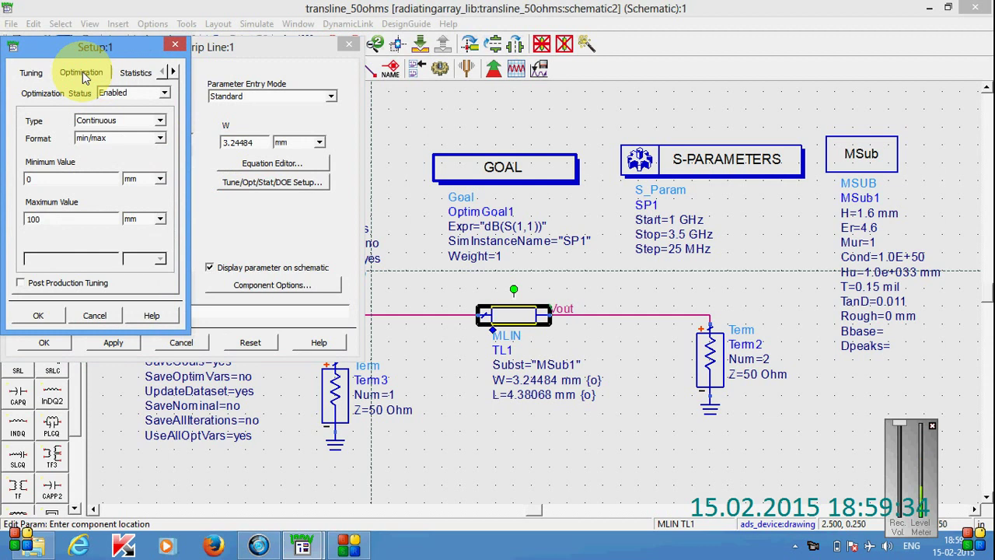
pyautogui.click(165, 94)
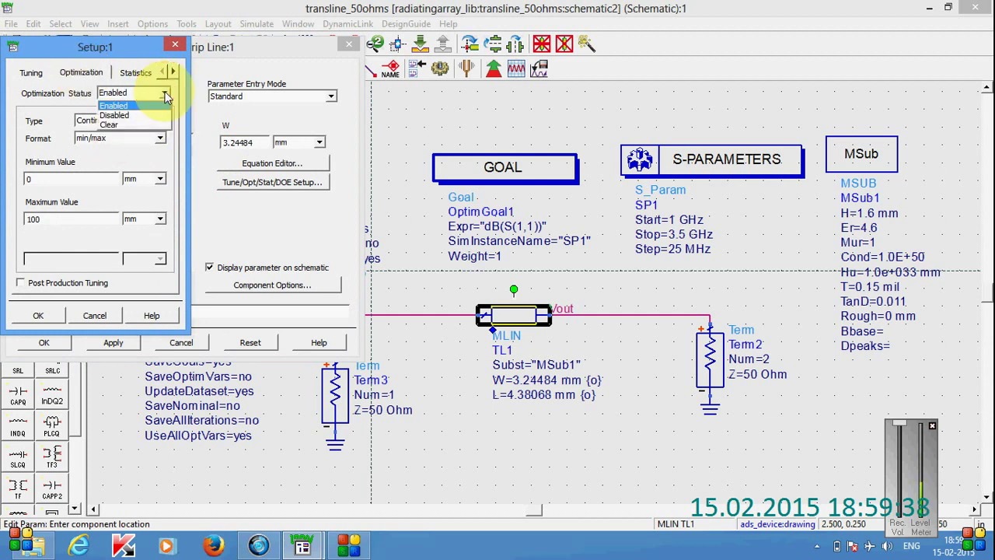
pyautogui.click(166, 94)
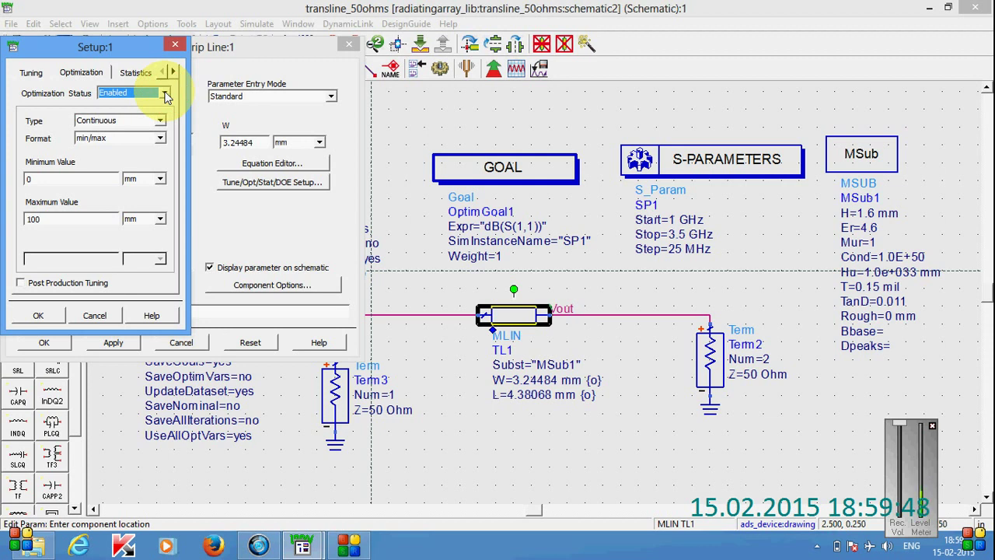
pyautogui.click(166, 95)
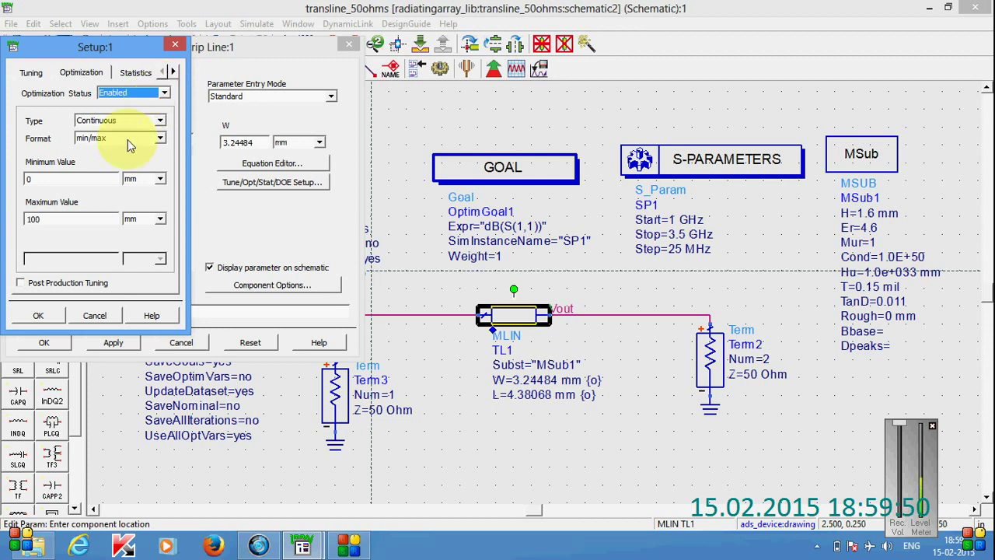
pyautogui.click(121, 117)
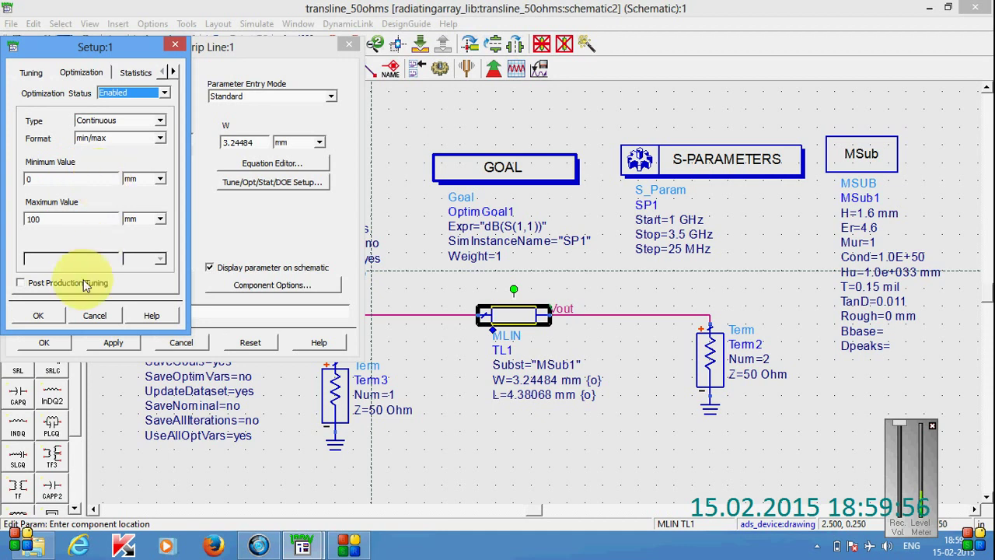
pyautogui.click(40, 314)
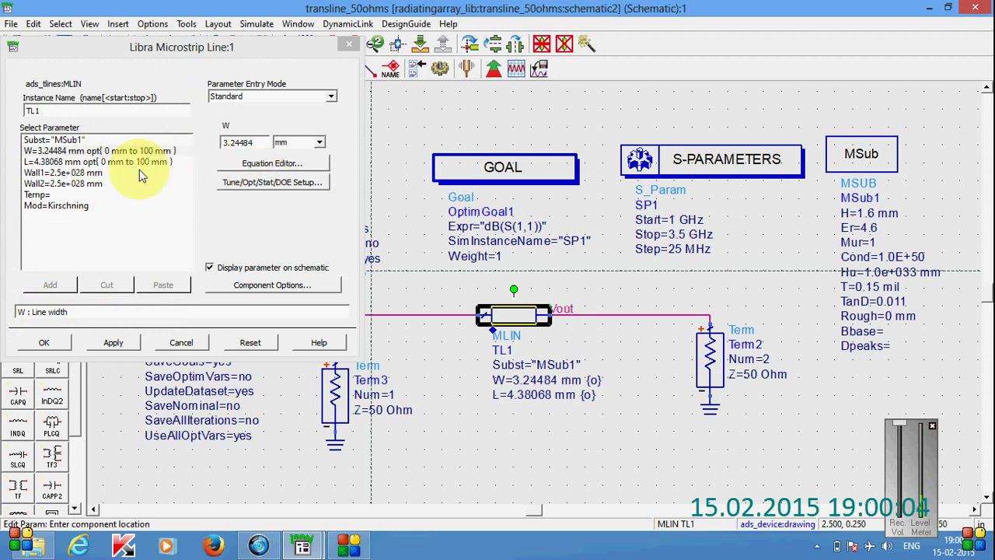
# Select the length L and apply TL1's parameter changes.
pyautogui.click(133, 165)
pyautogui.click(133, 165)
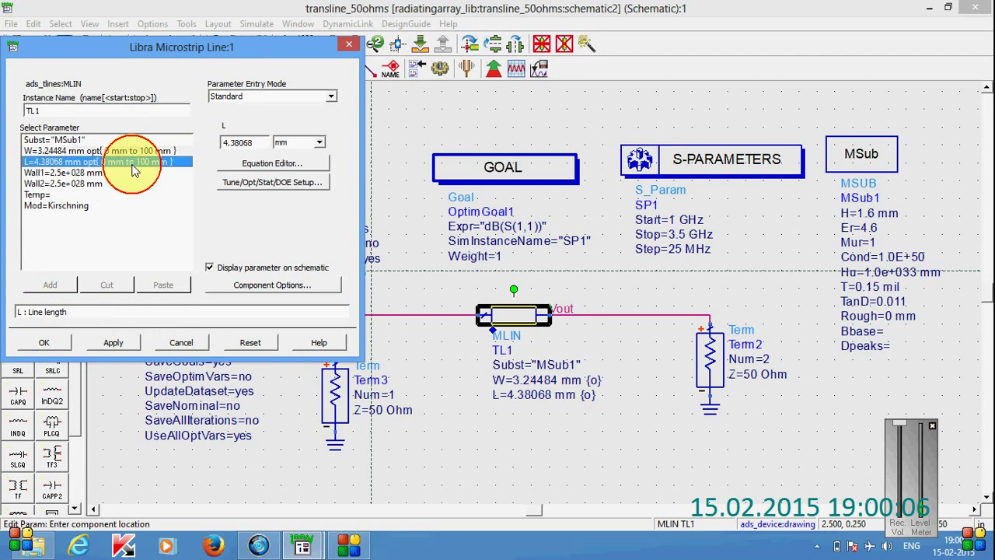
pyautogui.click(112, 346)
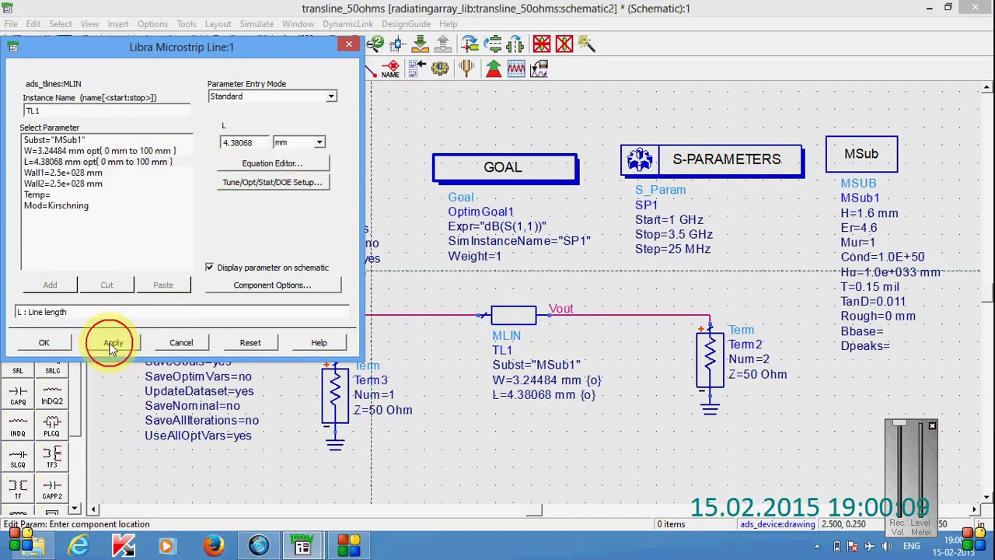
# Close the Libra Microstrip Line dialog with OK.
pyautogui.click(54, 347)
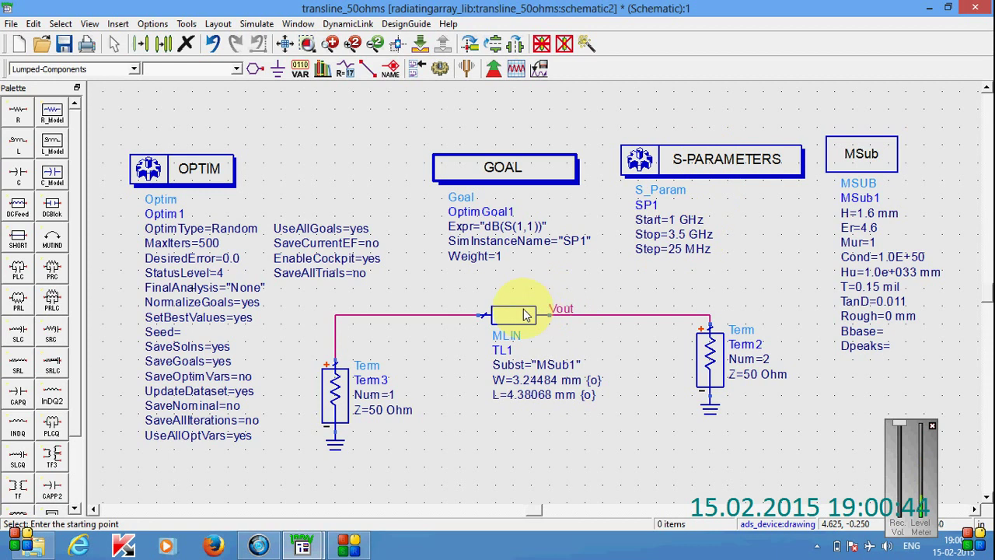
# Open OptimGoal1 and apply its dB(S(1,1)) below −20 limit over 2.4–2.48 GHz.
pyautogui.doubleClick(533, 175)
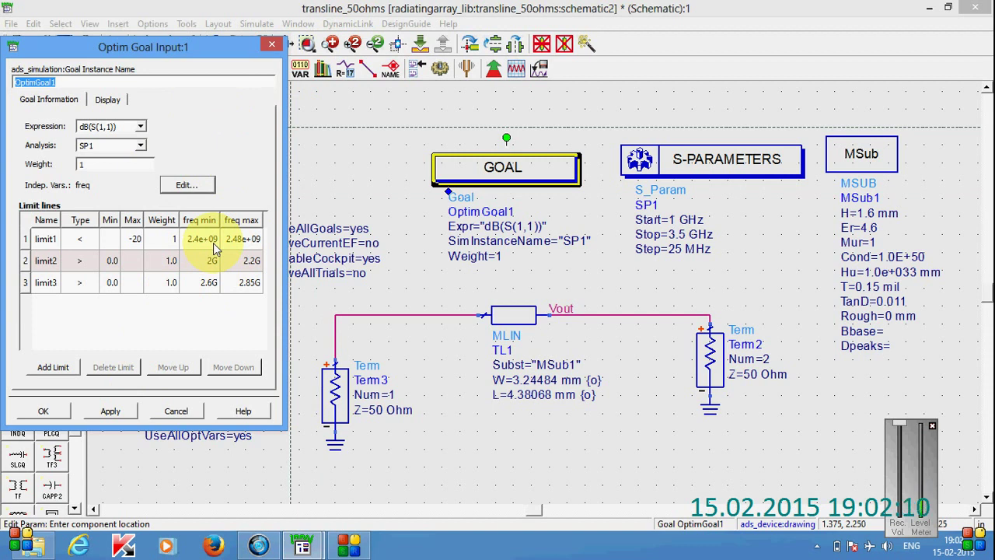
pyautogui.click(117, 415)
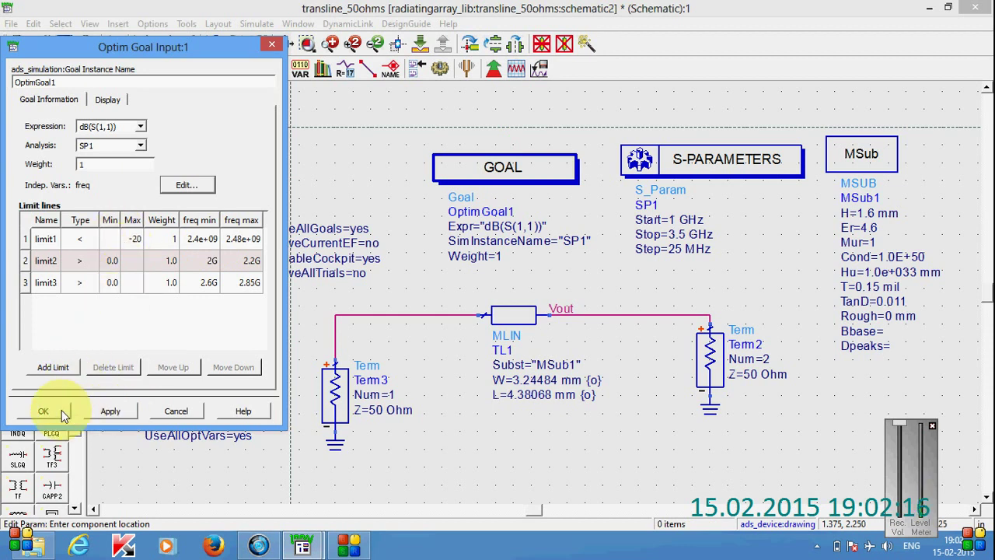
# Close the goal dialog and set Optim1 to Random optimization with 500 iterations.
pyautogui.click(43, 411)
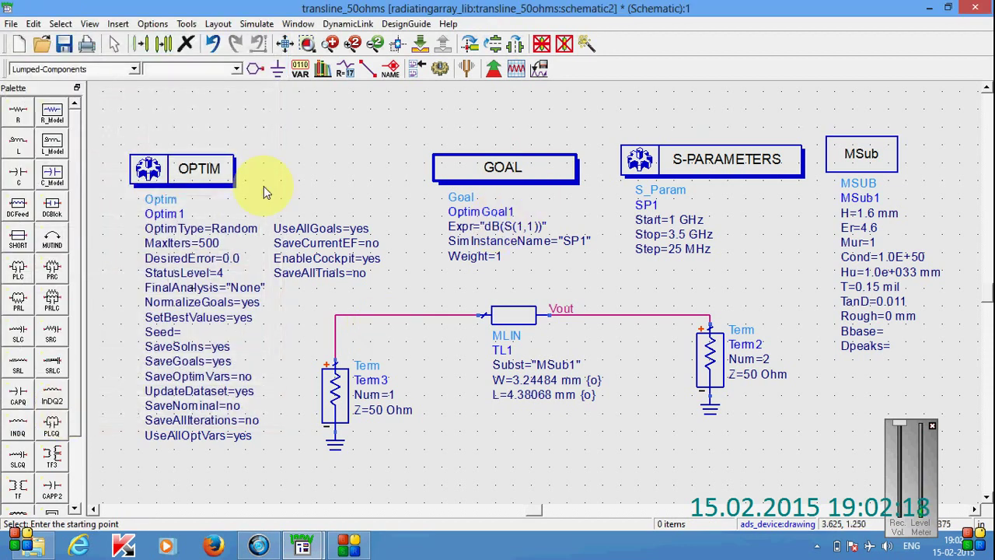
pyautogui.doubleClick(216, 181)
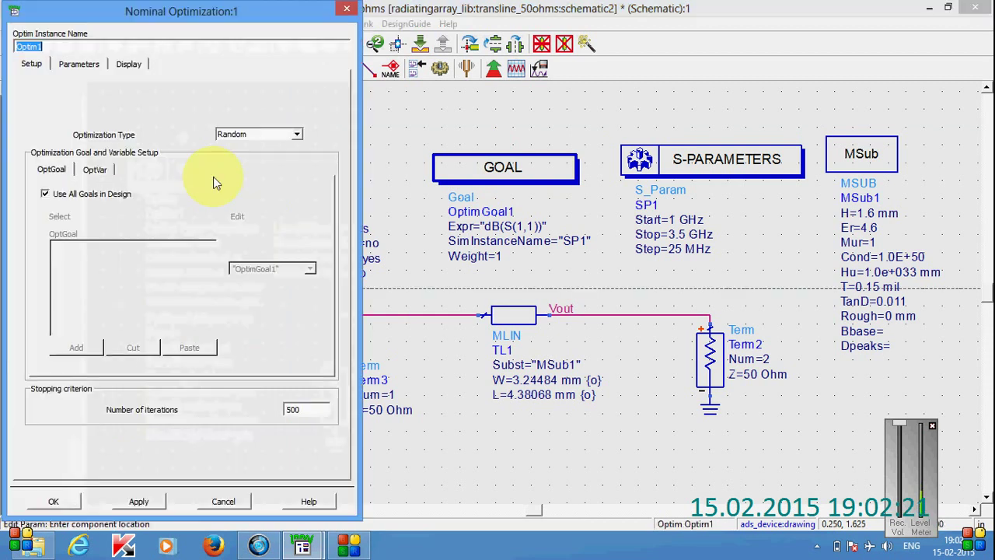
pyautogui.click(296, 135)
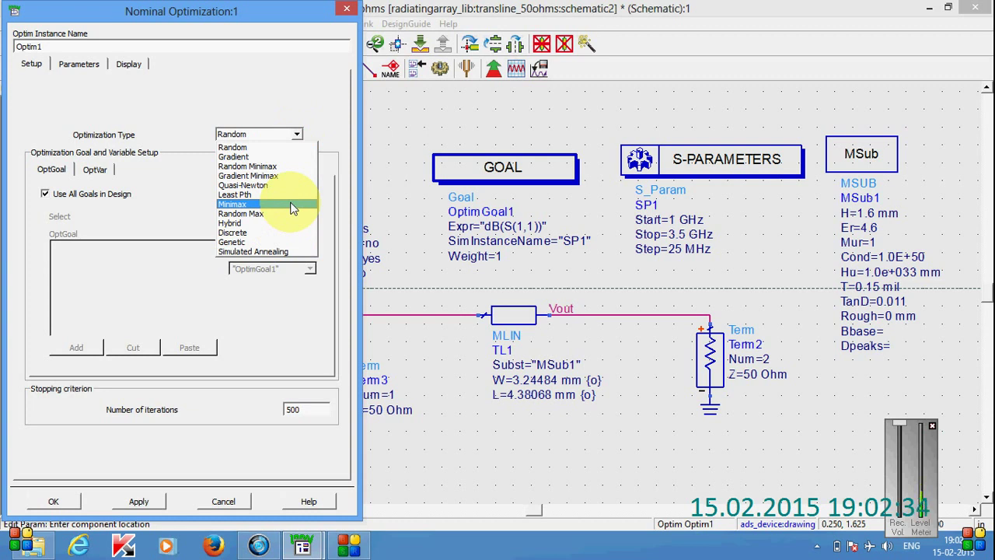
pyautogui.click(258, 148)
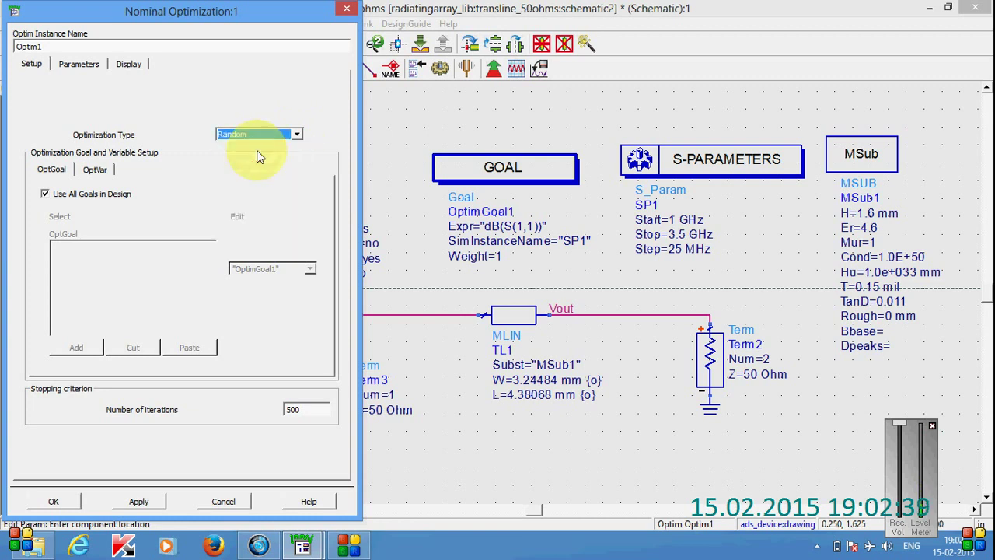
pyautogui.click(307, 412)
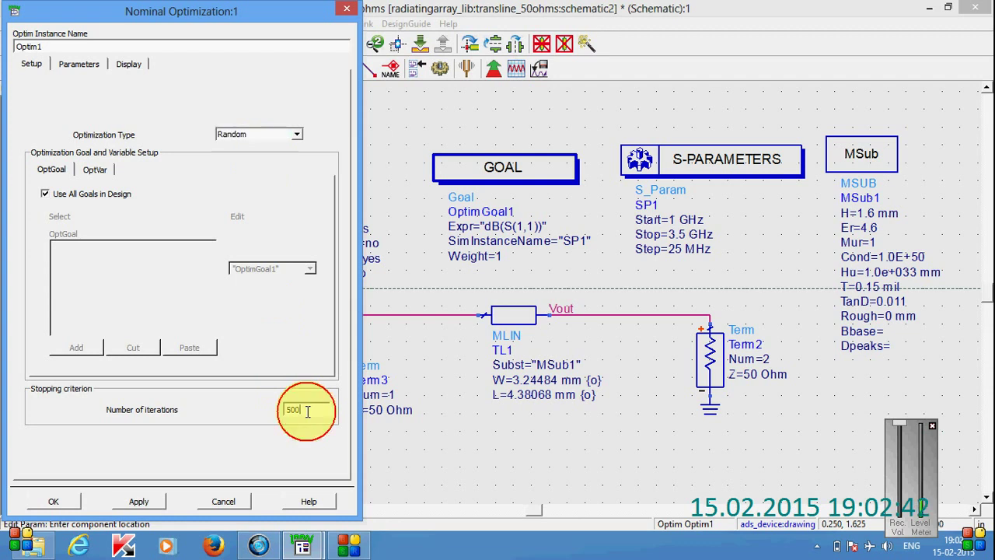
pyautogui.click(138, 501)
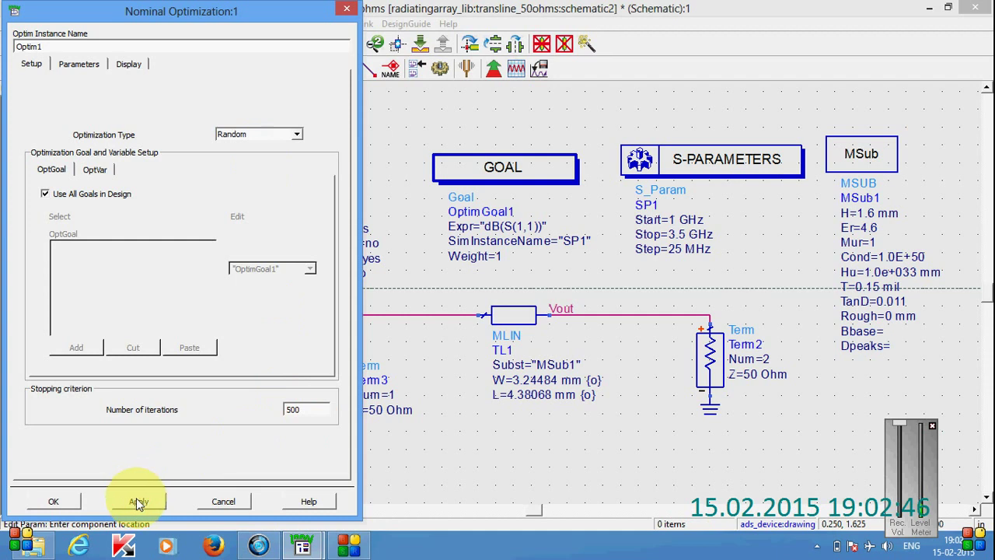
pyautogui.click(56, 502)
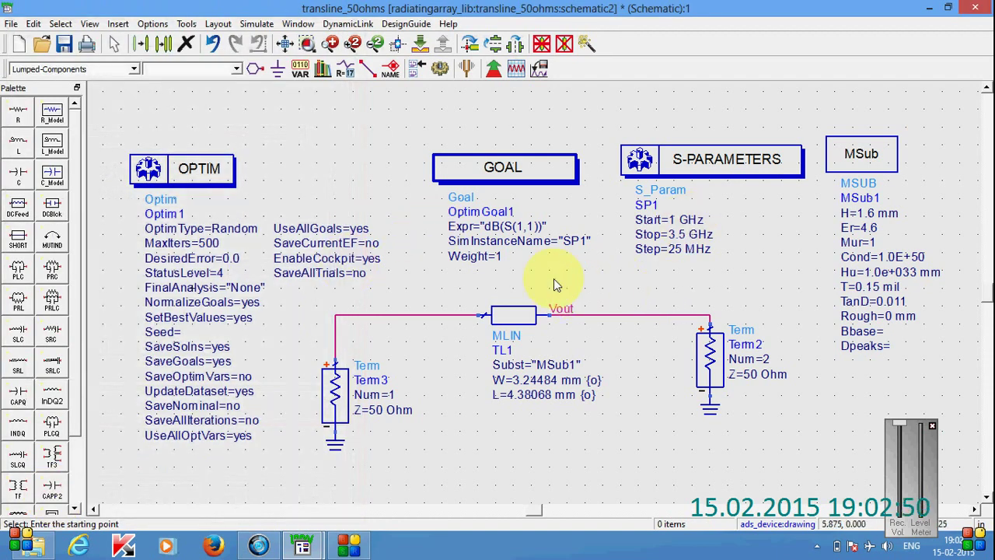
pyautogui.click(525, 321)
# Reopen TL1's dialog, confirm W=3.24484 mm, then apply and close it.
pyautogui.doubleClick(525, 320)
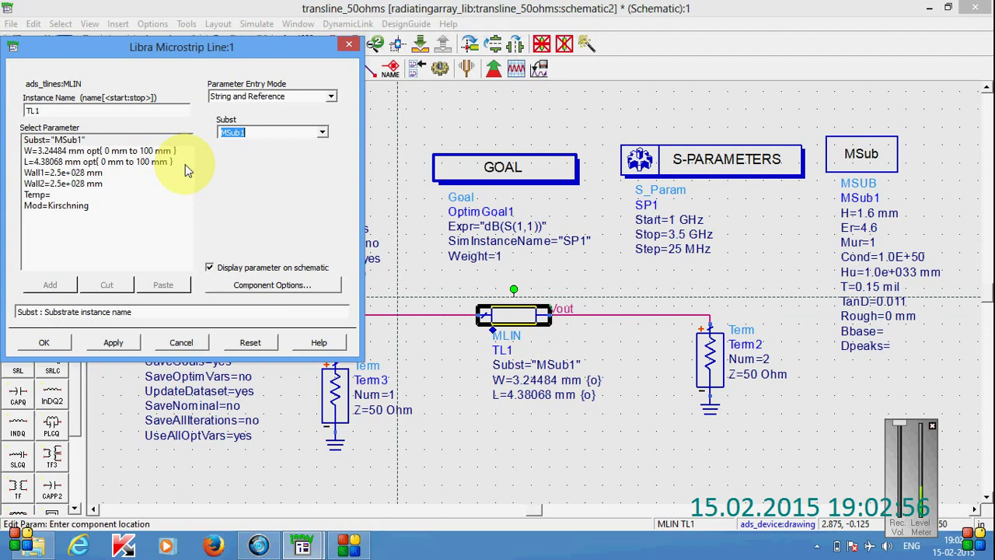
pyautogui.click(133, 151)
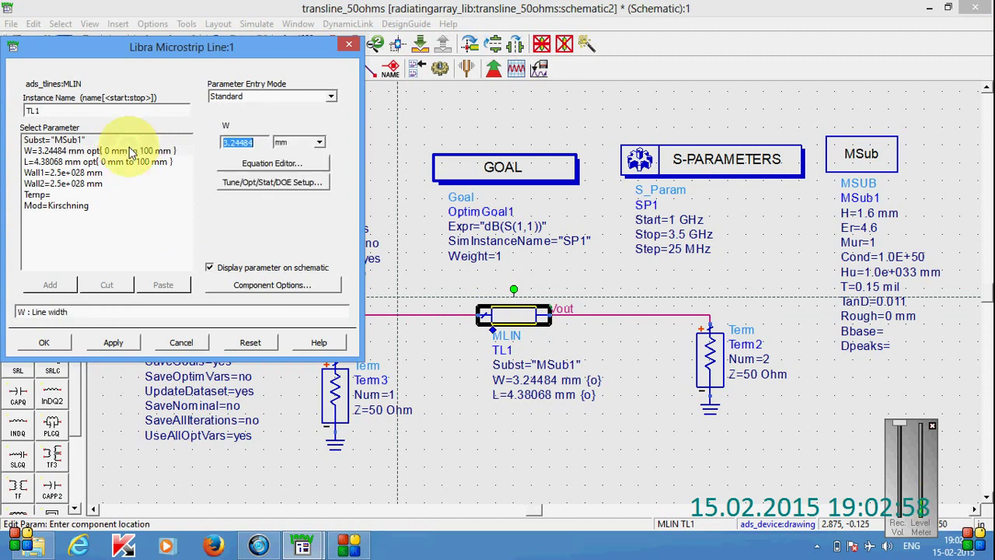
pyautogui.click(129, 343)
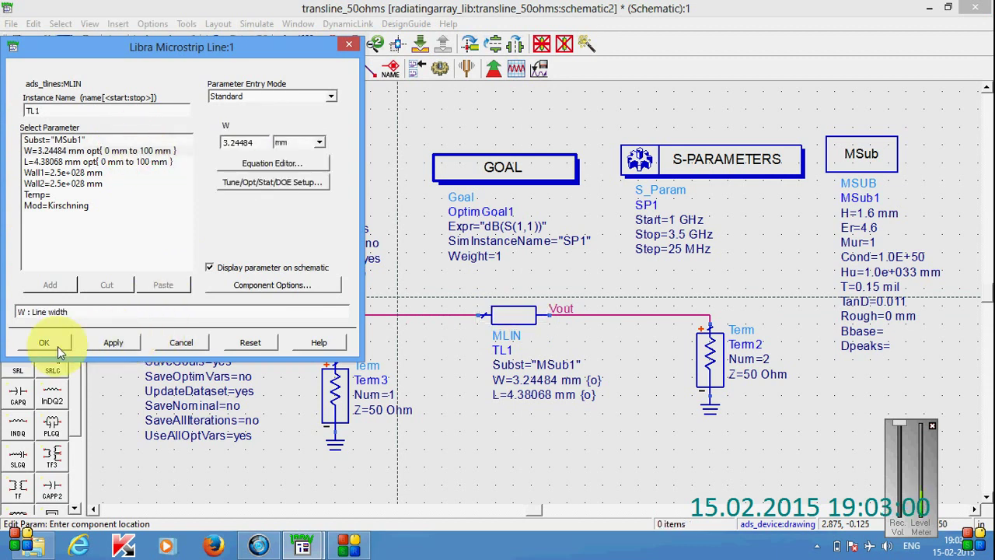
pyautogui.click(52, 343)
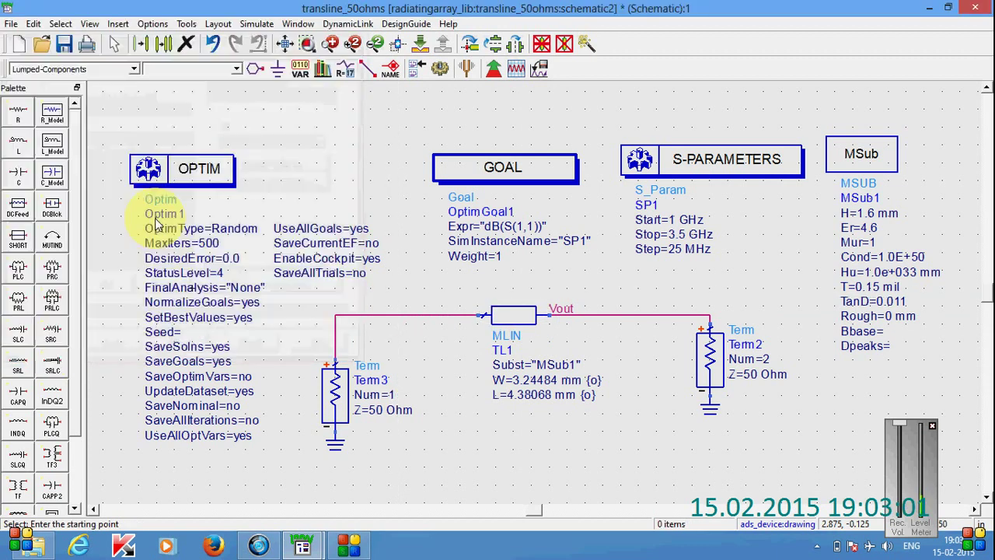
pyautogui.click(263, 27)
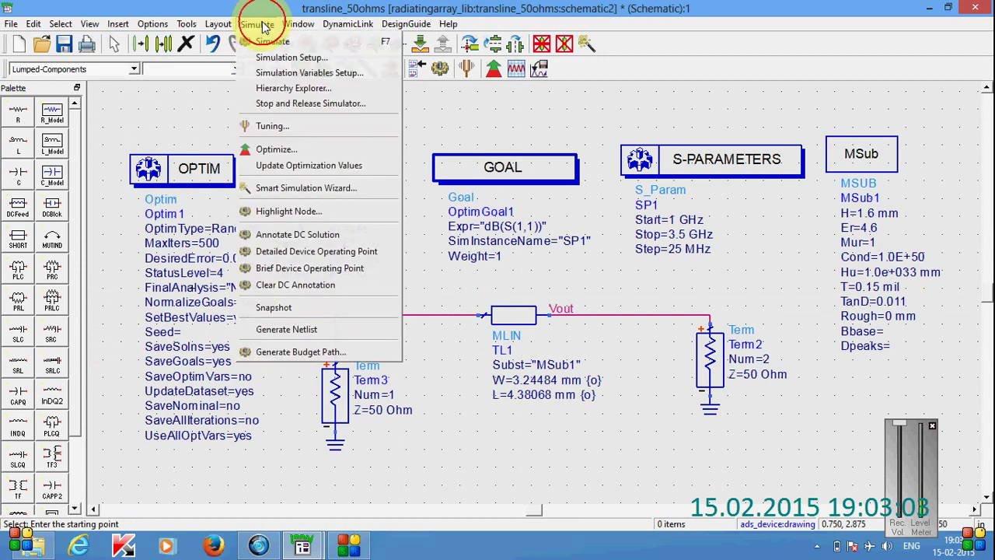
# Review W and L's 0–100 mm optimization ranges in Simulation Variables Setup, leaving H untuned.
pyautogui.click(290, 76)
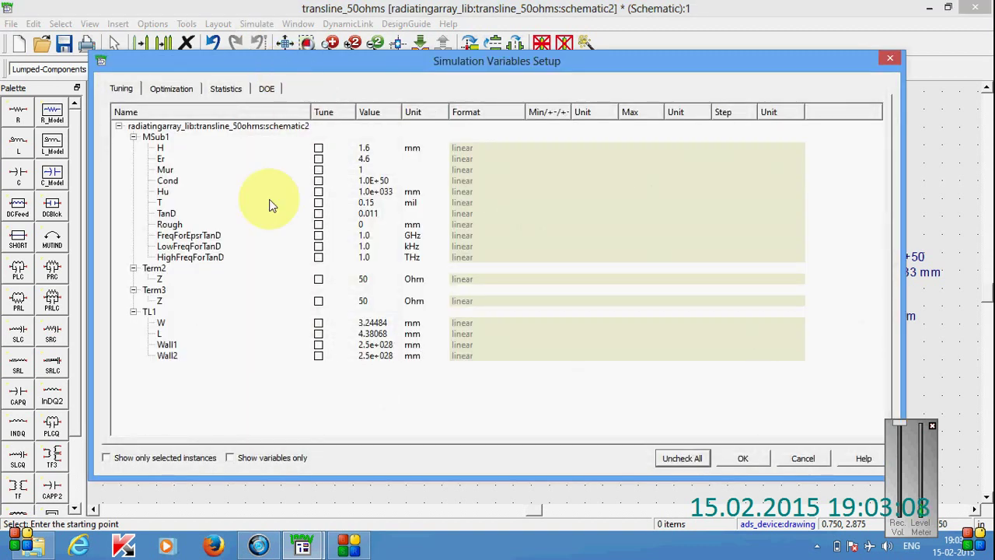
pyautogui.click(319, 149)
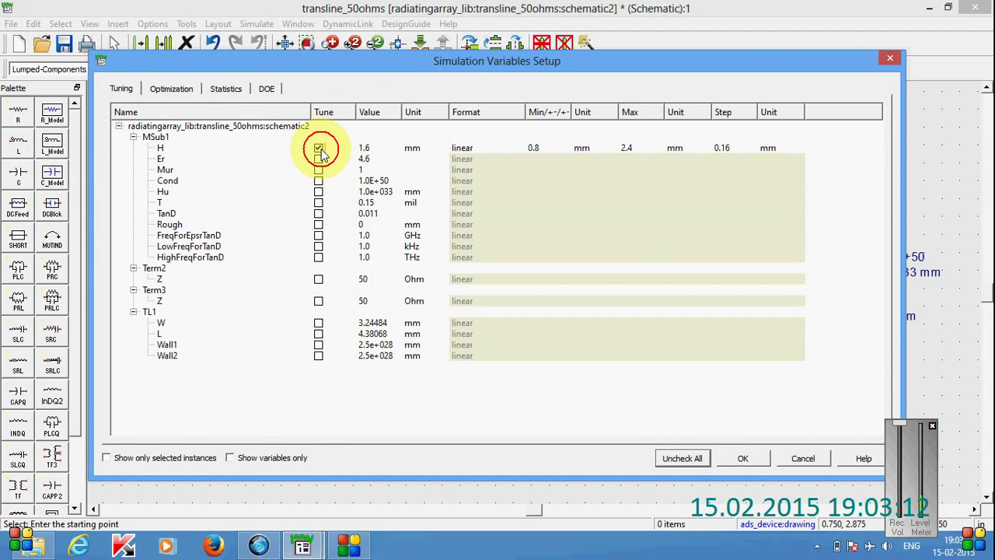
pyautogui.click(319, 149)
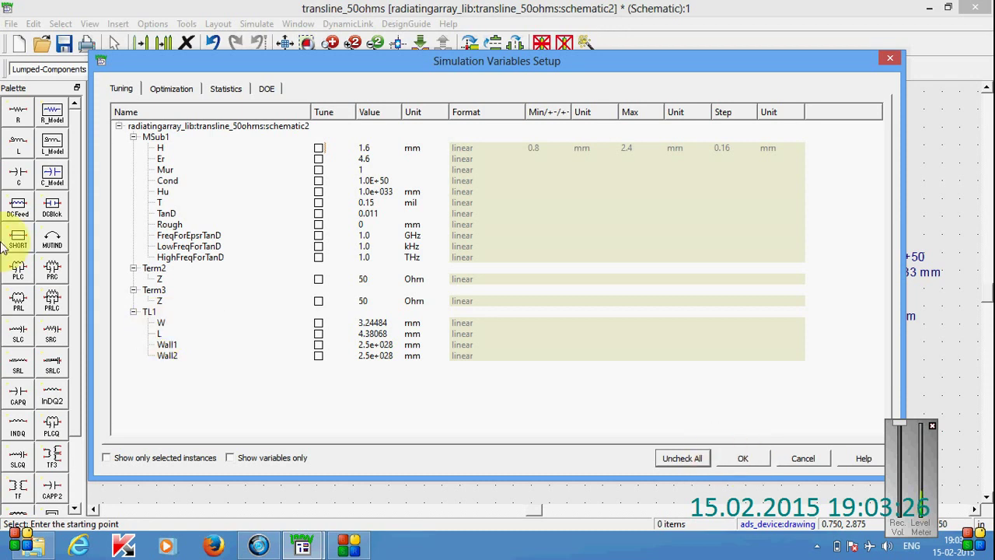
pyautogui.click(174, 89)
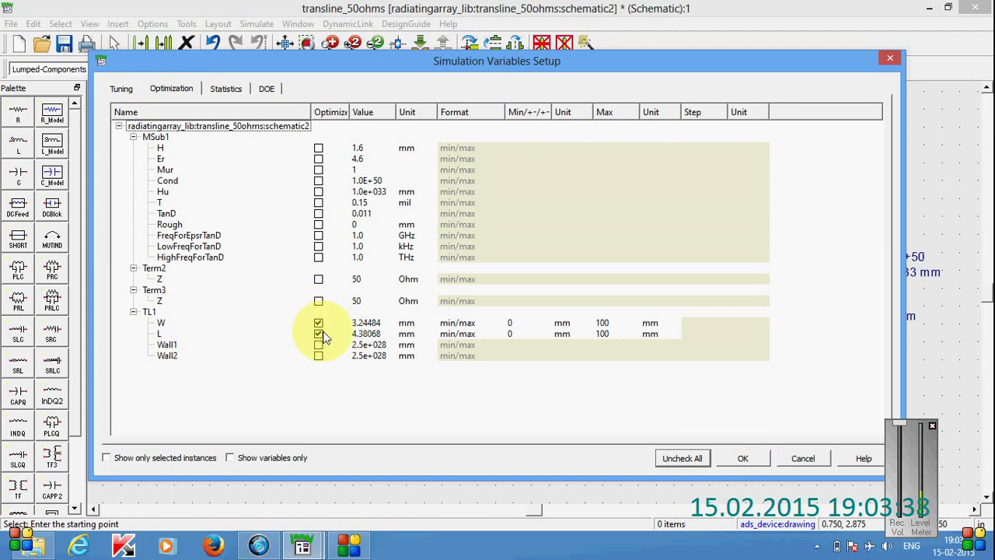
pyautogui.click(743, 459)
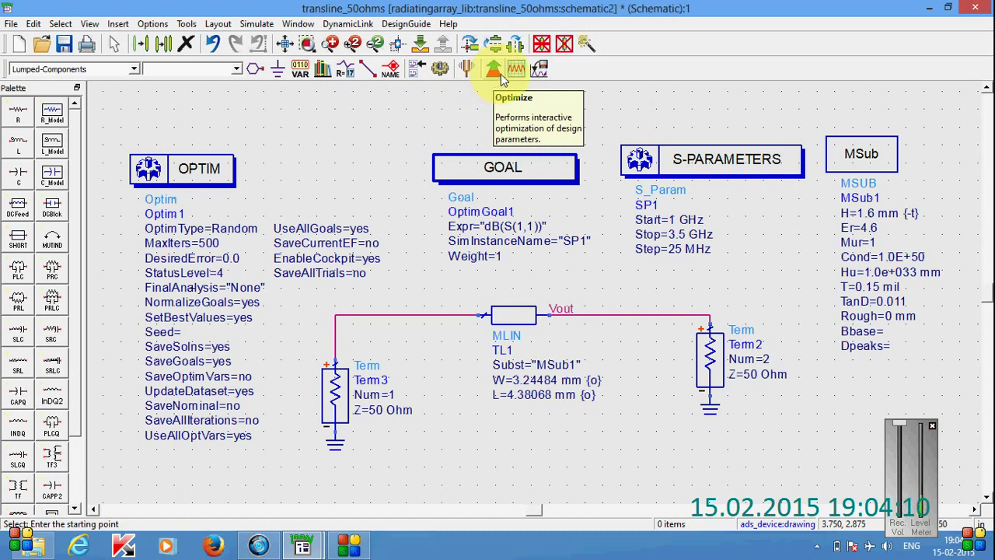
# Run the Random optimization until dB(S(1,1)) displays with marker m1 at 2.450 GHz.
pyautogui.click(501, 75)
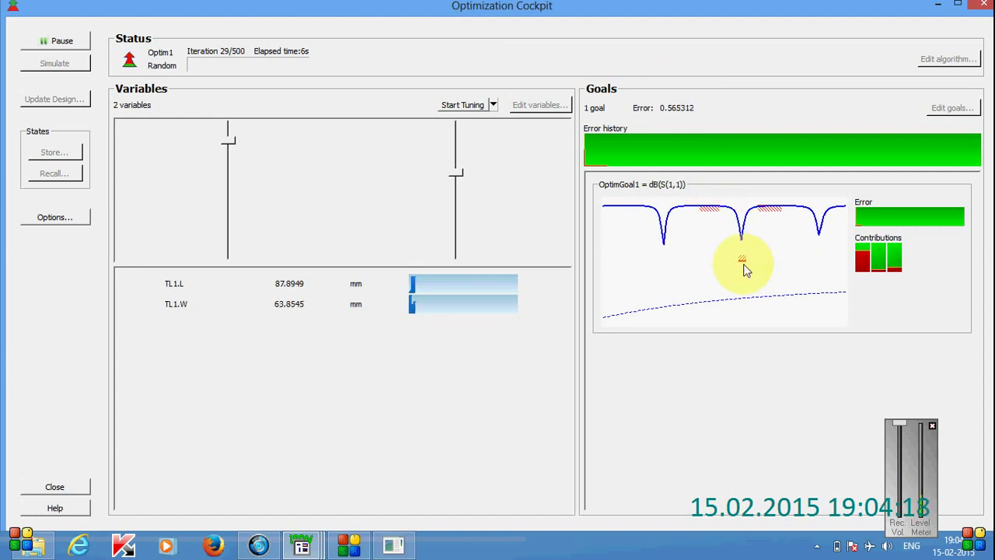
pyautogui.moveTo(742, 267)
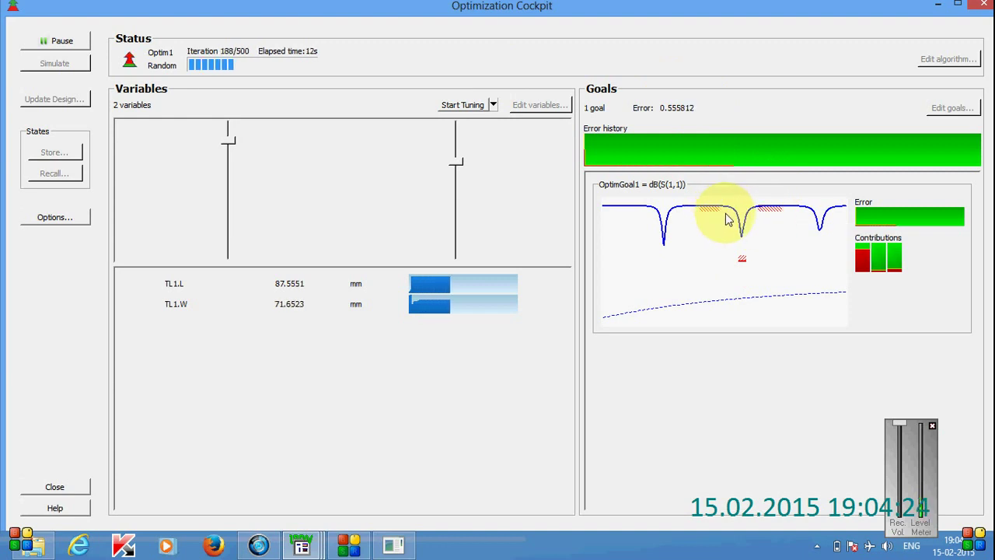
pyautogui.moveTo(695, 131)
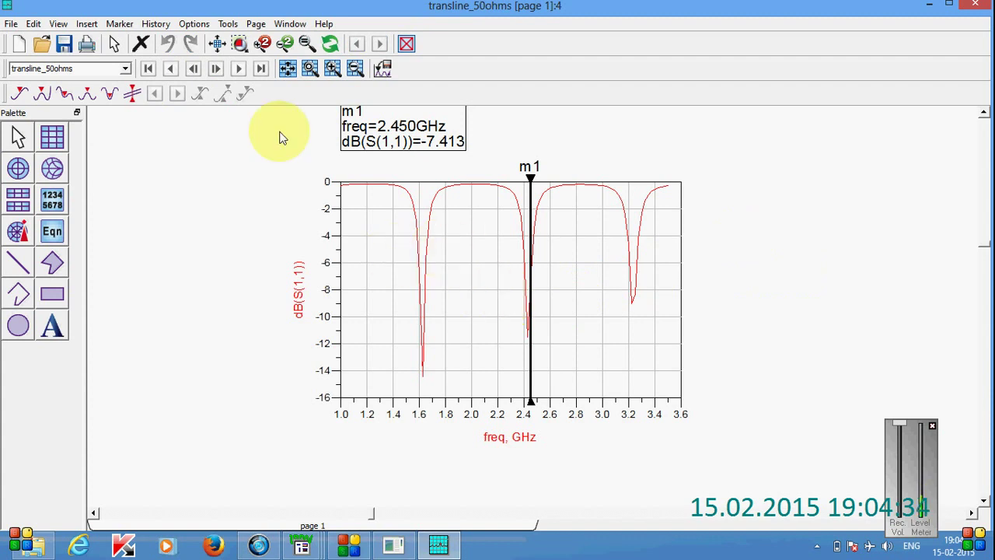
# Zoom to fit and zoom into the dB(S(1,1)) plot to inspect its three dips.
pyautogui.click(218, 44)
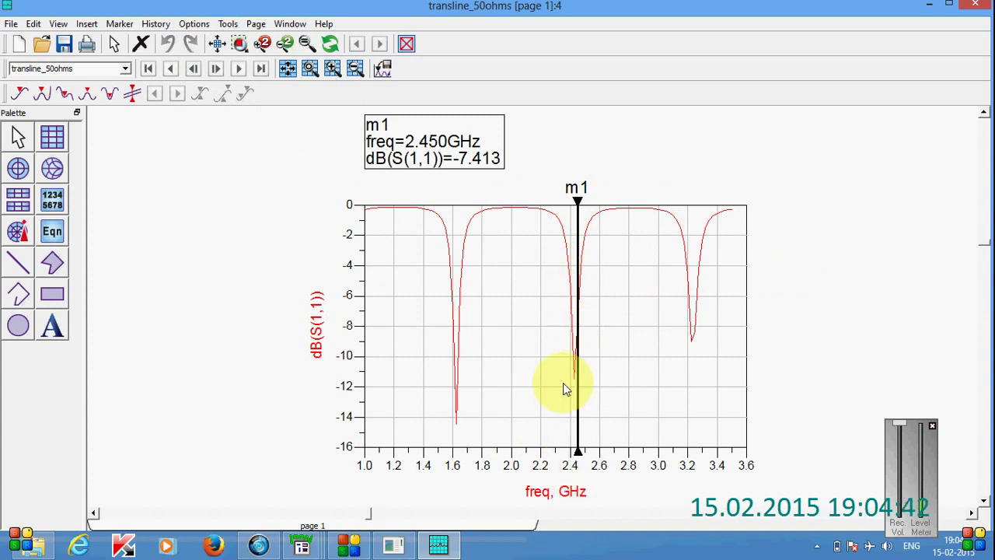
pyautogui.scroll(1, 560, 385)
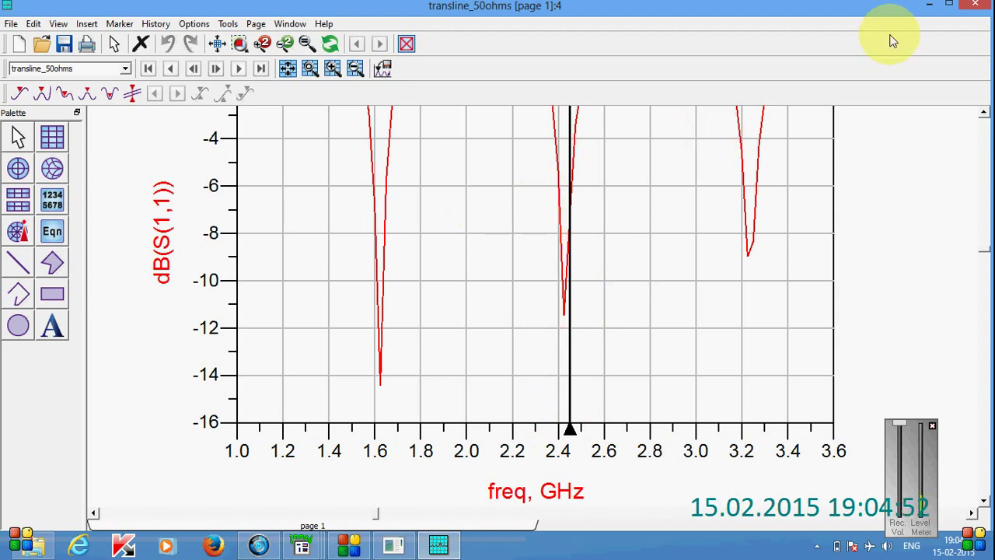
# Close the dB(S11) data display and the Optimization Cockpit, keeping the design unchanged.
pyautogui.click(974, 8)
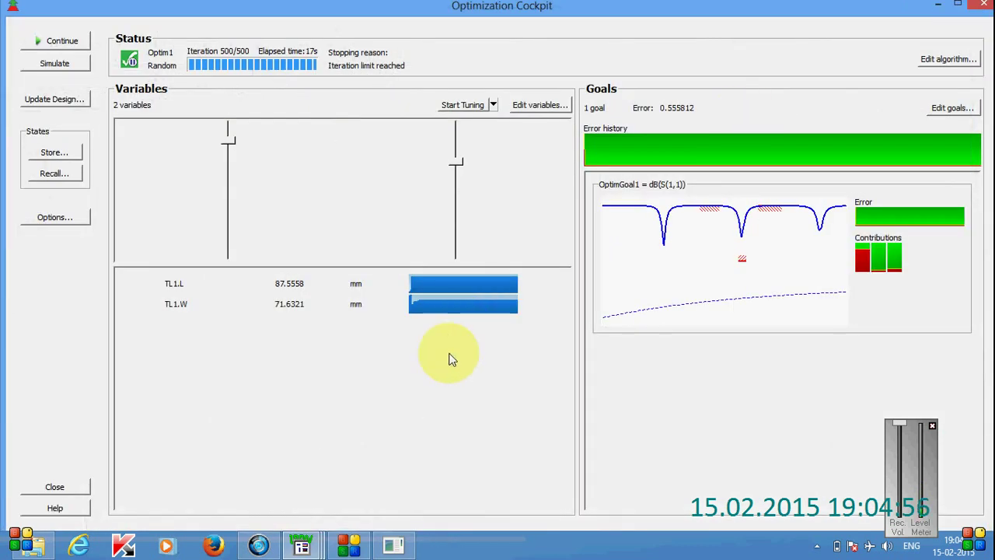
pyautogui.click(978, 7)
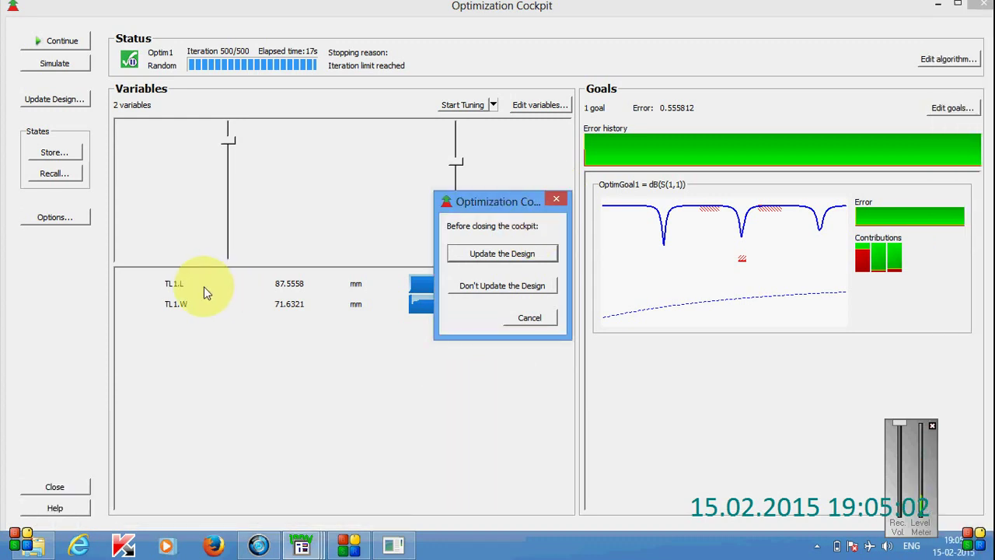
pyautogui.click(524, 286)
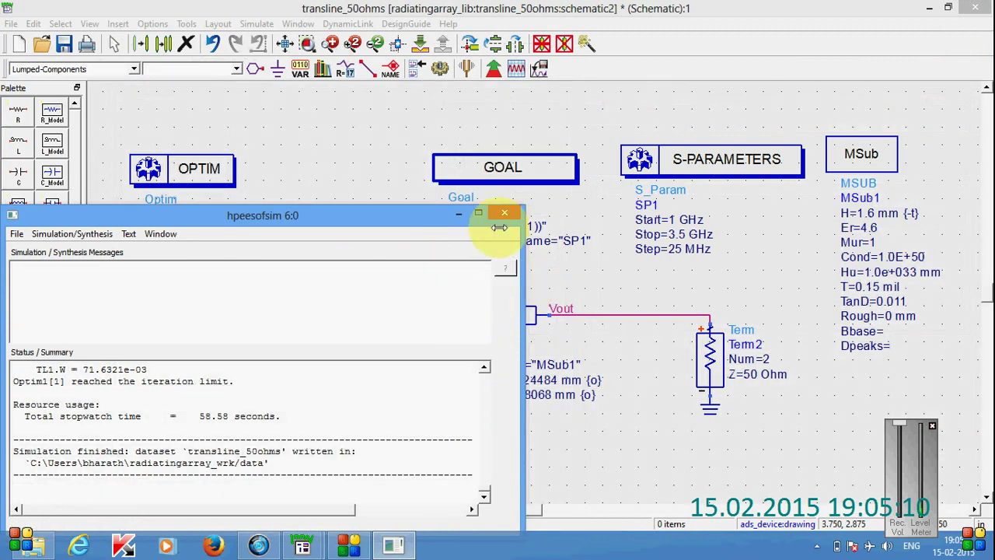
# Dismiss the hpeesofsim log, add a 1.0 pF Lumped-Components capacitor C1 above TL1, and view its parameters.
pyautogui.click(505, 213)
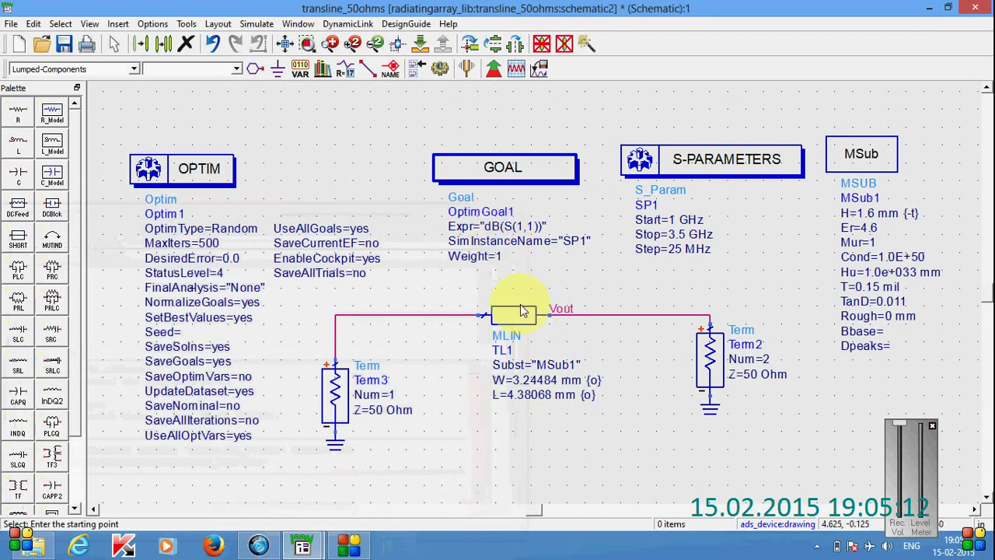
pyautogui.click(18, 177)
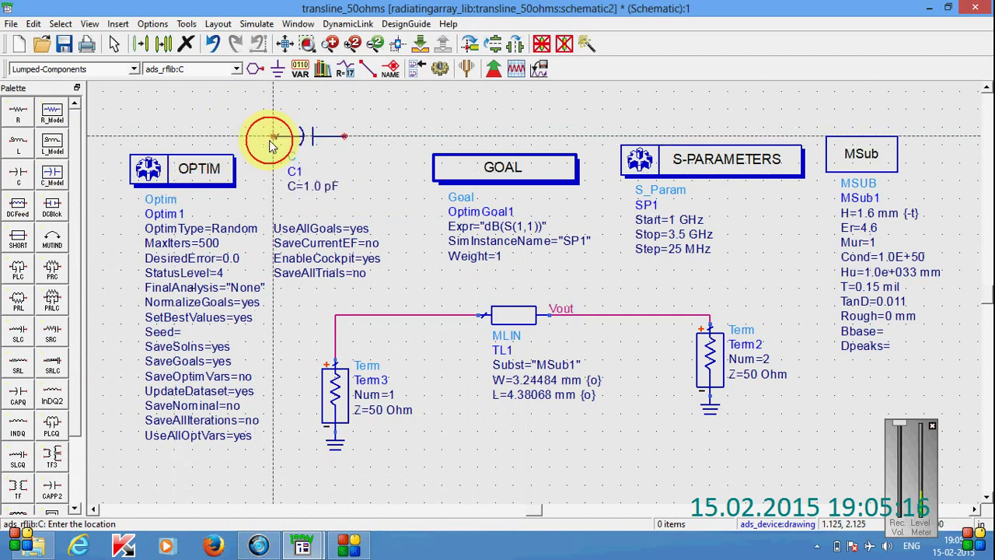
pyautogui.click(273, 140)
pyautogui.press('Escape')
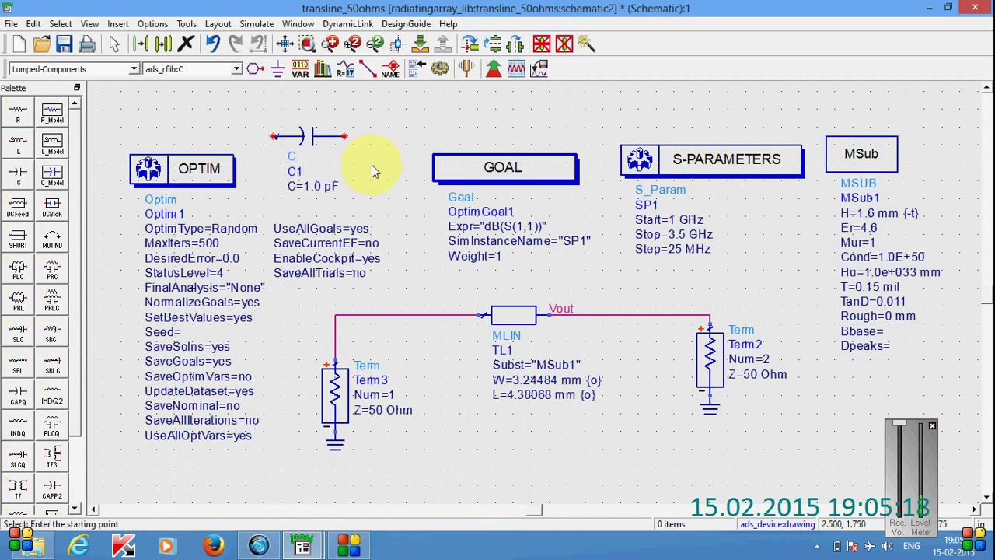
pyautogui.doubleClick(311, 138)
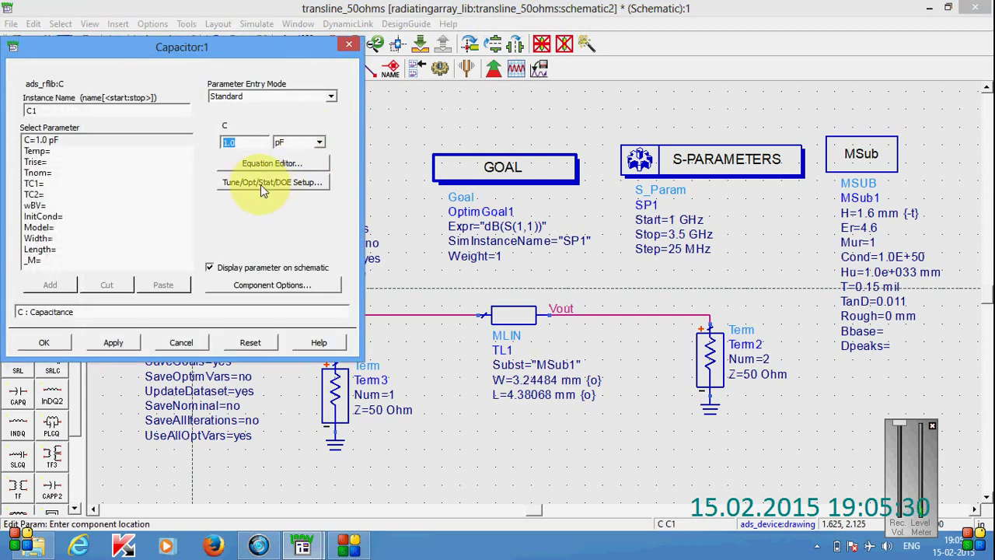
# Close the Capacitor:1 dialog and delete C1, leaving only the optimizer, goal, S-parameter setup and TL1.
pyautogui.click(358, 44)
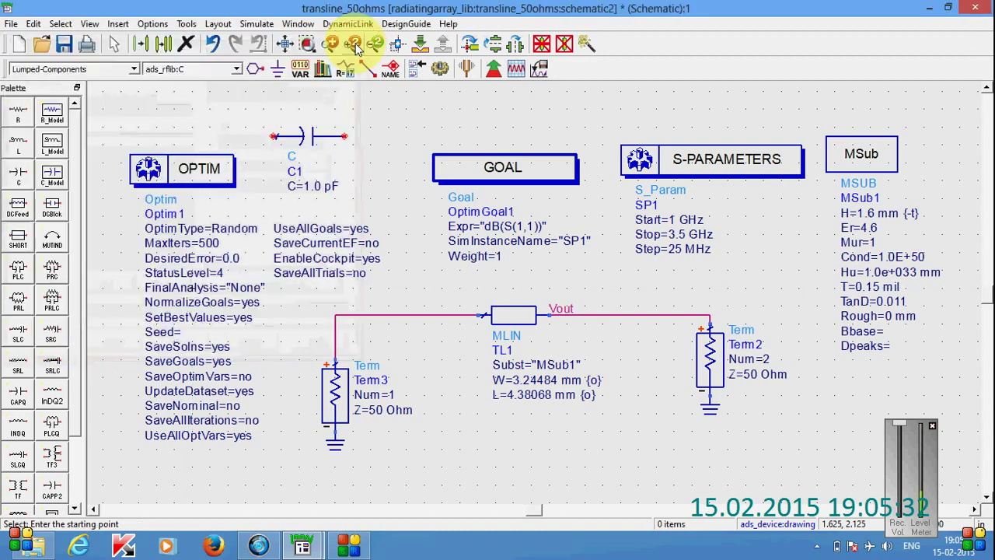
pyautogui.click(311, 140)
pyautogui.press('Delete')
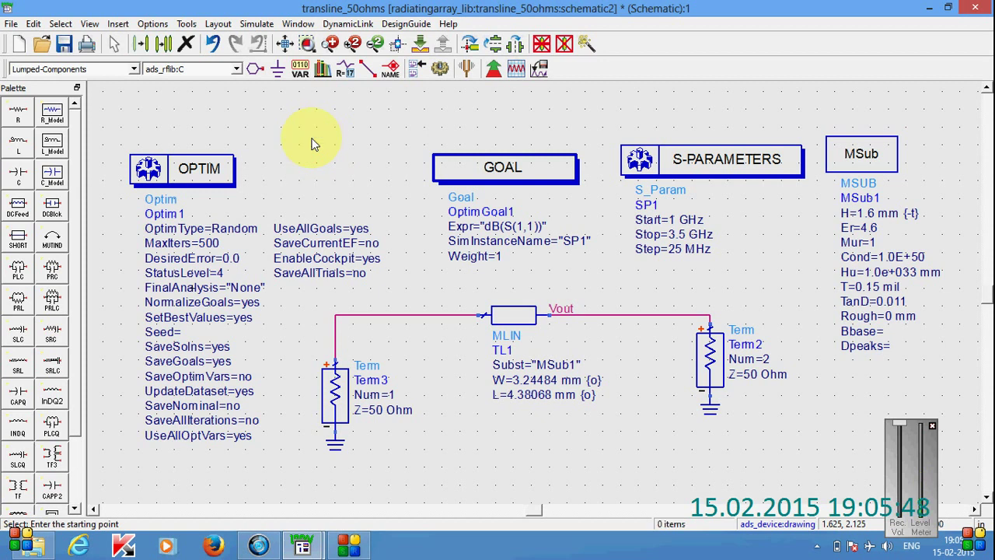